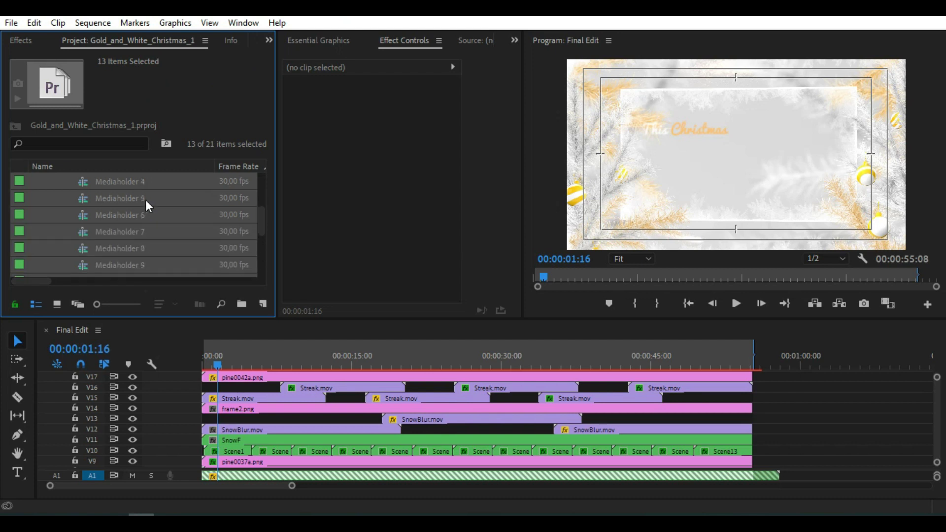
Open the sequences Mediaholder 1 through Mediaholder 13 in the timeline, one after another
left_click(125, 199)
double_click(126, 214)
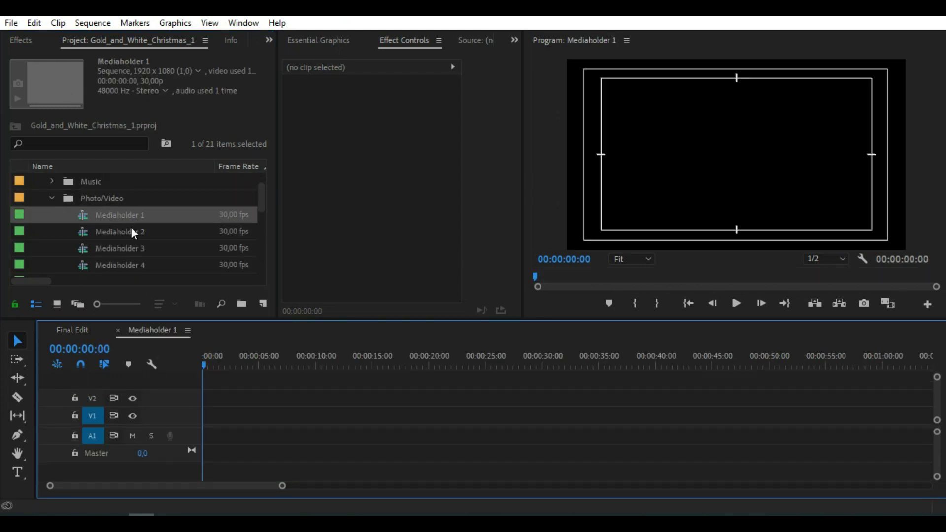
double_click(131, 230)
double_click(134, 247)
double_click(134, 261)
scroll(139, 247, "down", 1)
double_click(134, 248)
double_click(137, 266)
scroll(150, 249, "down", 1)
double_click(142, 235)
double_click(140, 251)
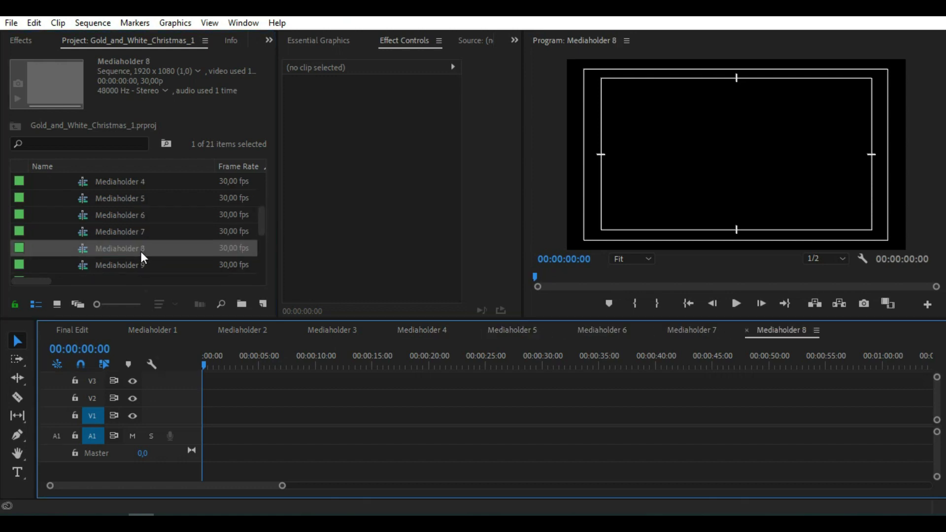
double_click(140, 260)
scroll(148, 247, "down", 1)
double_click(146, 235)
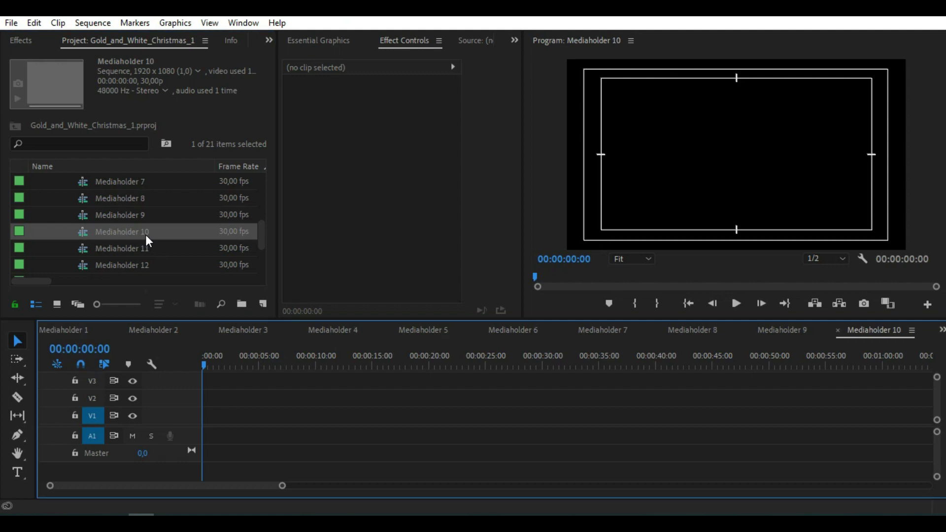
double_click(147, 247)
double_click(143, 262)
scroll(152, 246, "down", 1)
double_click(150, 247)
Collapse the Photo/Video and 01. Edit Placeholders bins, and expand Bin to list the imported photos
scroll(148, 249, "up", 3)
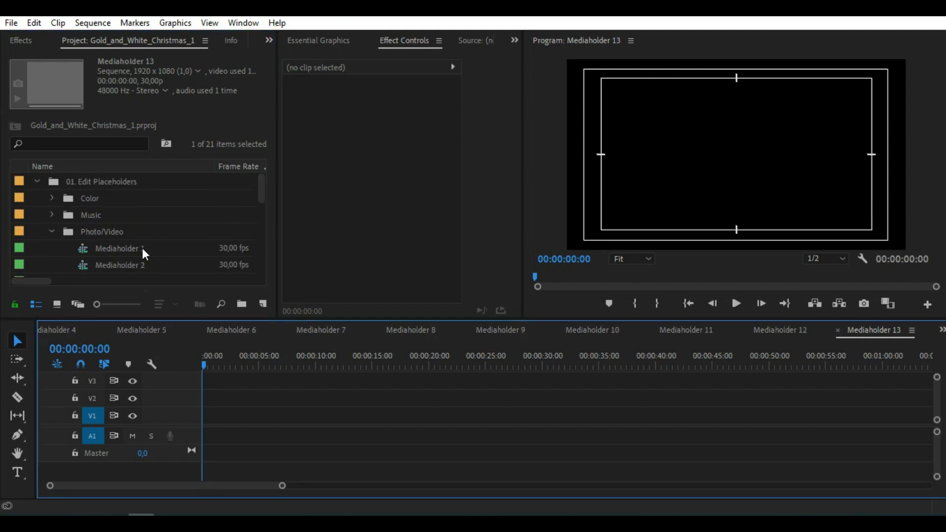
left_click(52, 232)
left_click(37, 181)
left_click(38, 233)
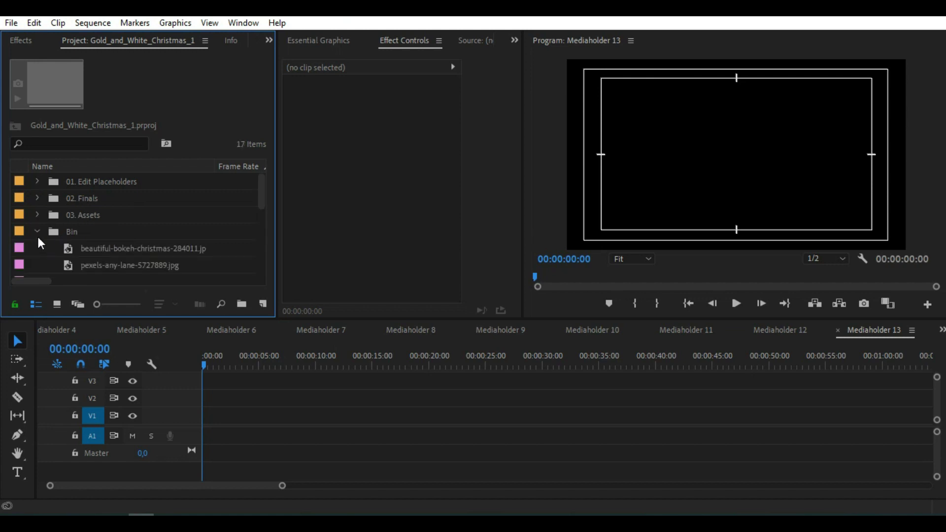
Place the woman-in-white-sleeveless-dress photo on V1 of Mediaholder 13, extend it to about 27 seconds, and select the clip
scroll(102, 231, "down", 5)
left_click(105, 265)
left_click_drag(105, 265, 511, 418)
left_click(389, 420)
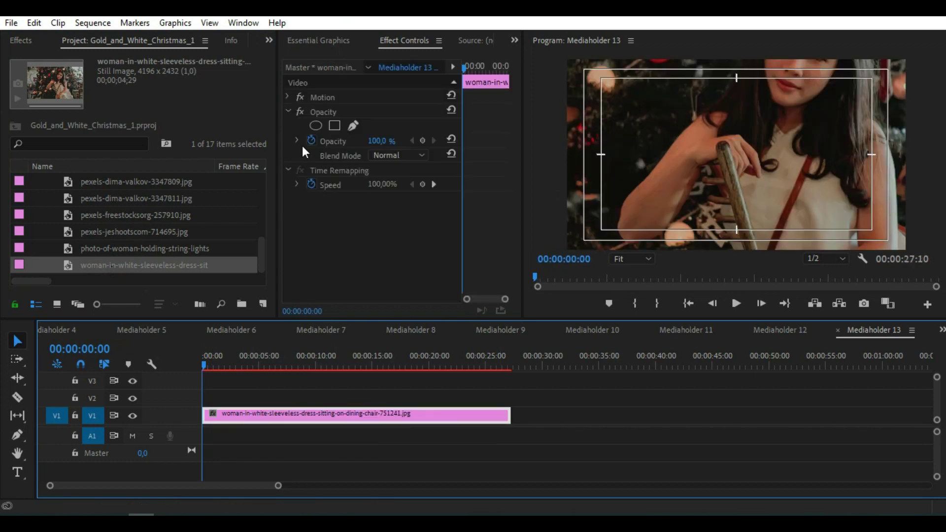
left_click_drag(377, 146, 357, 146)
left_click(381, 142)
type("100")
key("Return")
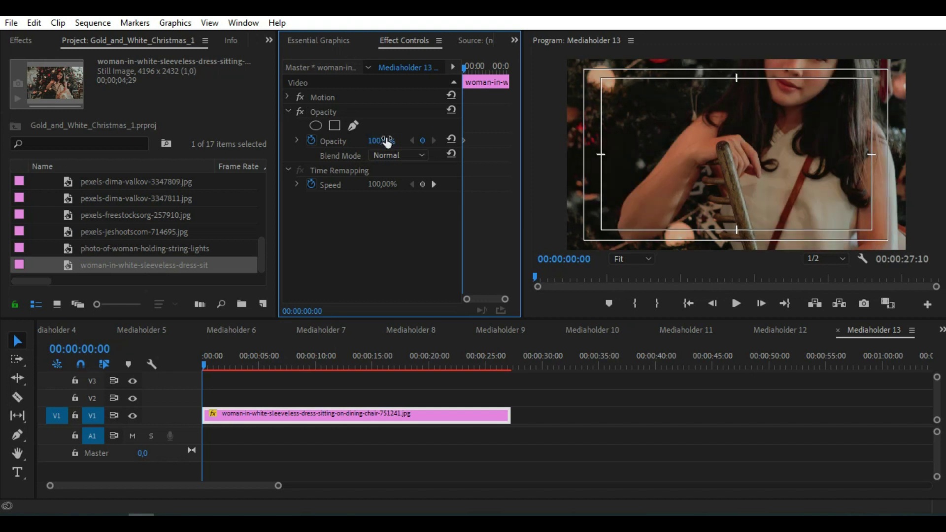
Set the Mediaholder 13 photo's Motion scale to 49 and close that sequence
left_click(290, 101)
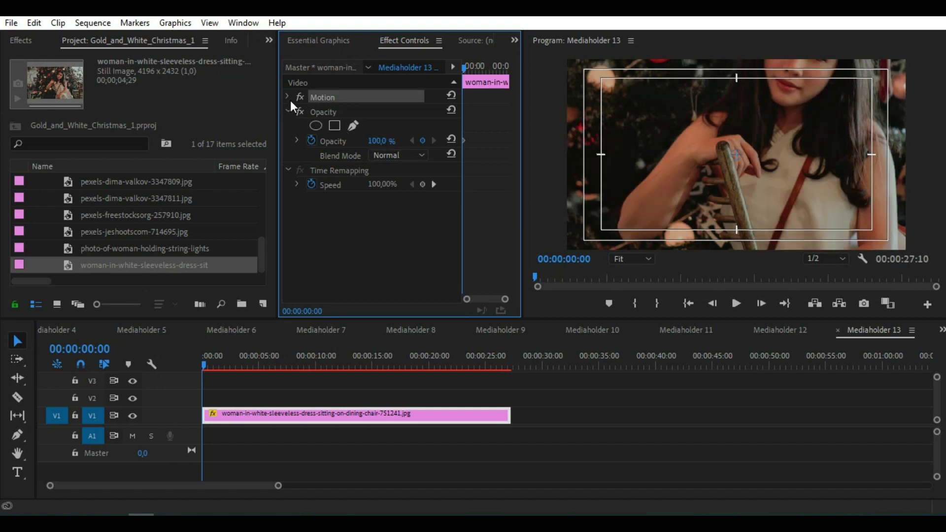
left_click(291, 100)
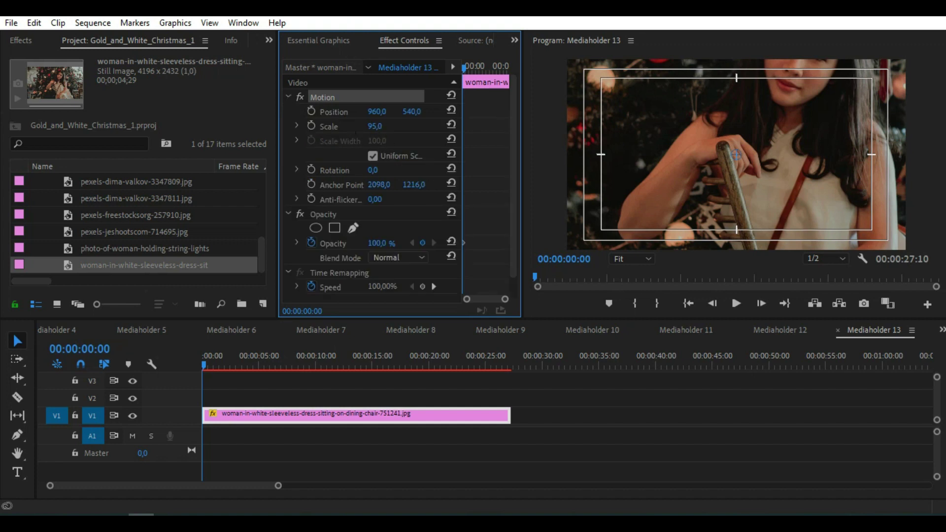
mouse_move(374, 126)
left_mouse_down()
mouse_move(353, 126)
mouse_move(381, 126)
left_mouse_up()
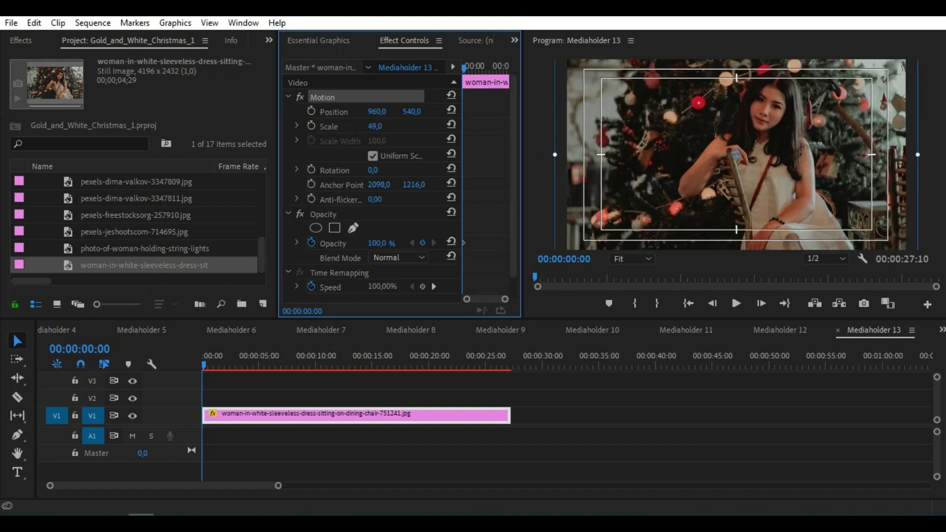
left_click(838, 331)
Fill Mediaholder 12 with the photo-of-woman-holding-string-lights image for about 21 seconds at scale 40, and close the sequence
left_click_drag(103, 249, 438, 417)
left_click(377, 413)
left_click_drag(378, 126, 352, 126)
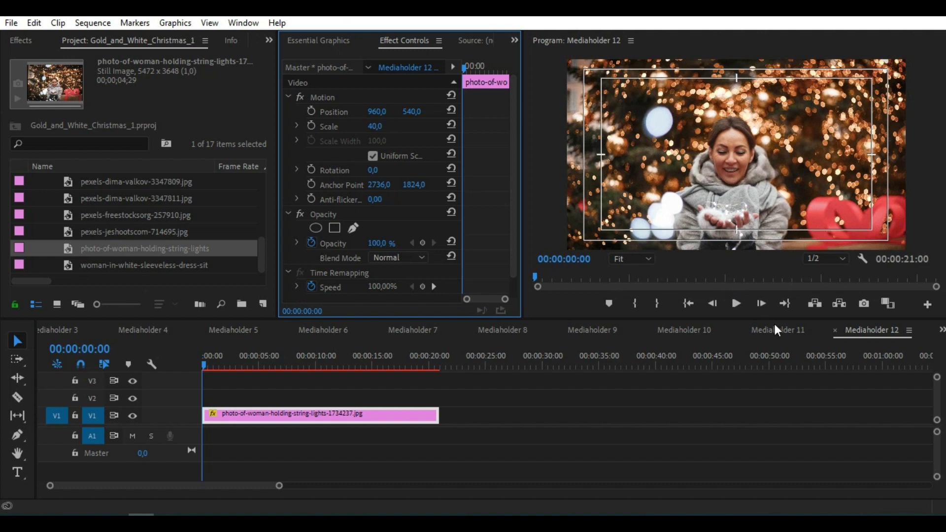
left_click(833, 329)
Fill Mediaholder 11 with pexels-jeshootscom-714695.jpg for about 20 seconds at scale 39, and close the sequence
left_click_drag(96, 238, 427, 422)
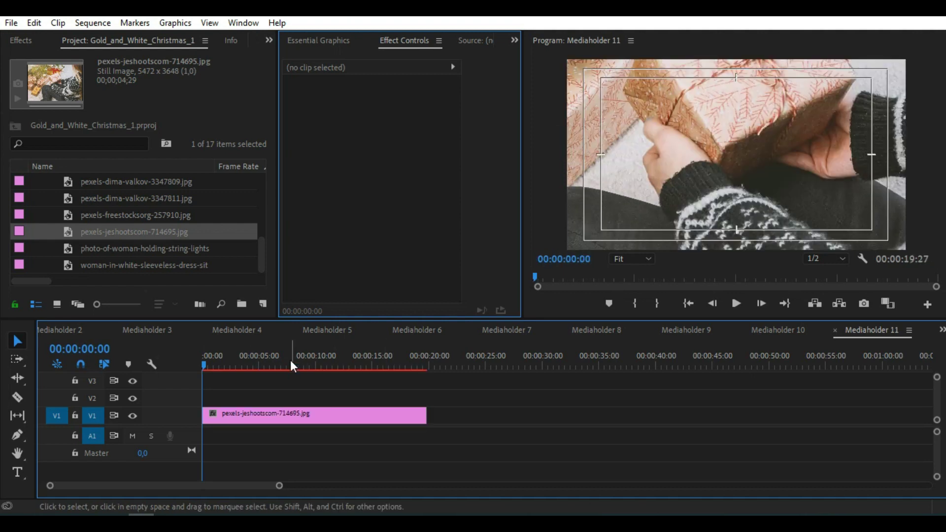
left_click(312, 421)
left_click_drag(376, 129, 346, 128)
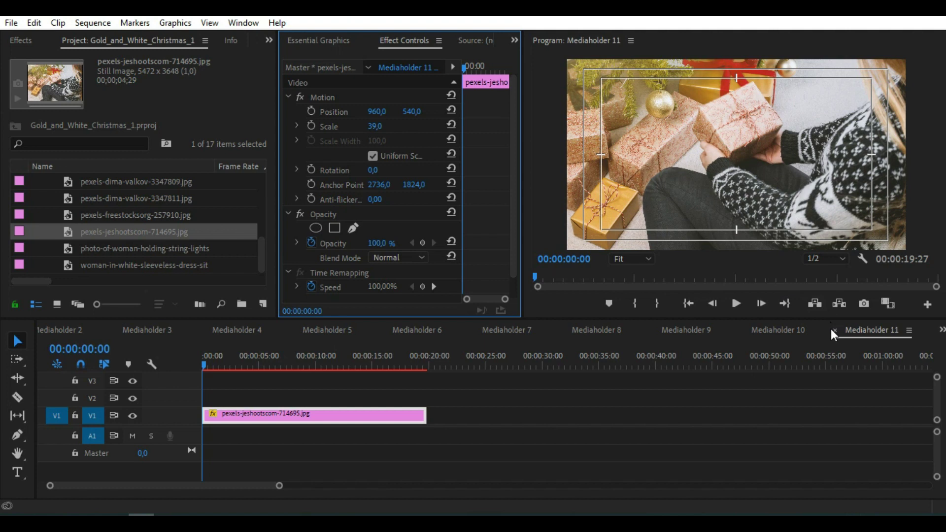
left_click(834, 329)
Fill Mediaholder 10 with pexels-freestocksorg-257910.jpg for about 21 seconds at scale 37, and close the sequence
left_click_drag(102, 220, 440, 418)
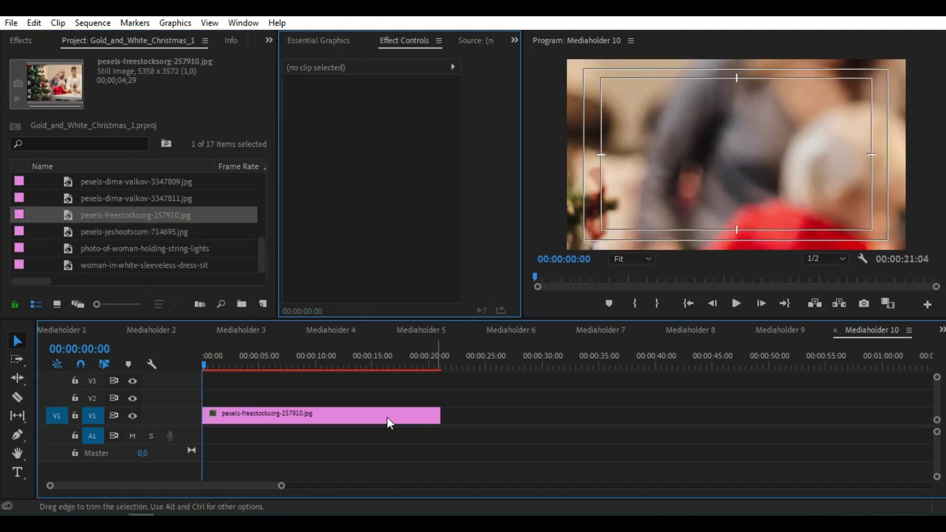
left_click(310, 416)
mouse_move(375, 126)
left_mouse_down()
mouse_move(356, 126)
mouse_move(387, 128)
left_mouse_up()
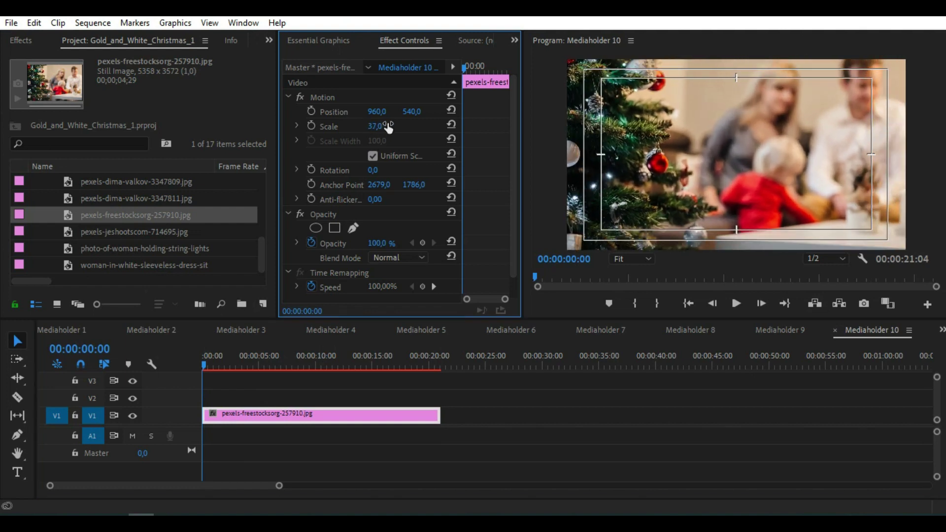
left_click(837, 331)
Fill Mediaholder 9 with Pexels photo 3347811 for about 23 seconds at scale 40 and vertical position 672, and close the sequence
scroll(131, 231, "up", 1)
left_click_drag(100, 221, 464, 423)
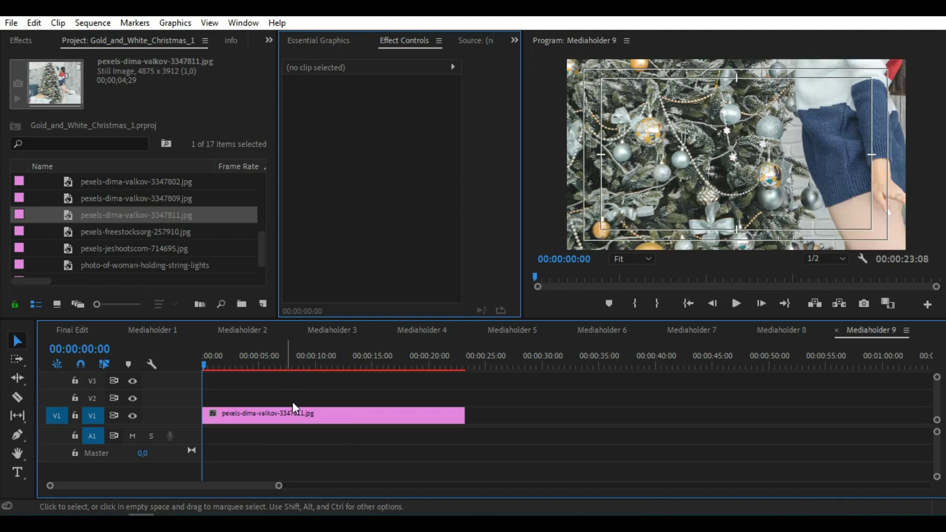
left_click(293, 409)
left_click_drag(381, 128, 353, 128)
left_click_drag(412, 111, 476, 112)
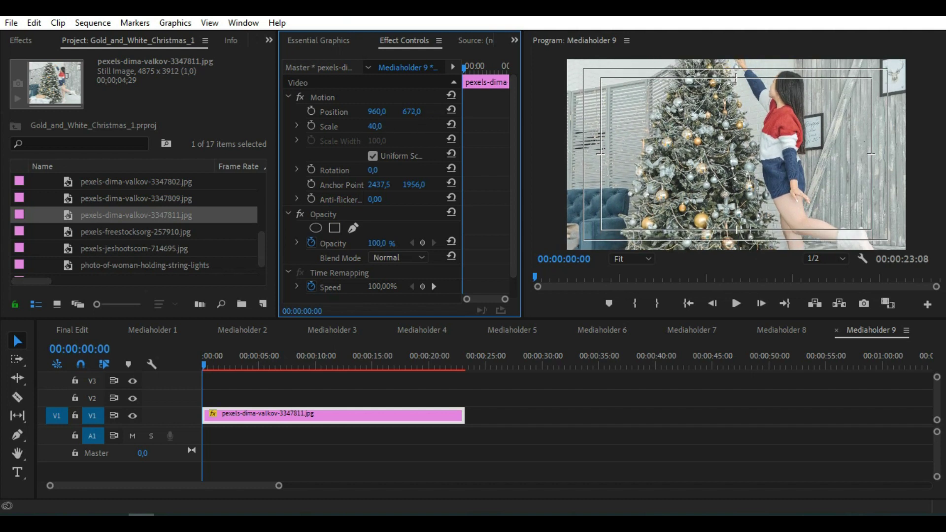
left_click(837, 331)
Fill Mediaholder 8 with Pexels photo 3347809 for about 20 seconds at scale 30, and close the sequence
scroll(86, 229, "up", 3)
left_click_drag(102, 248, 434, 422)
left_click(333, 415)
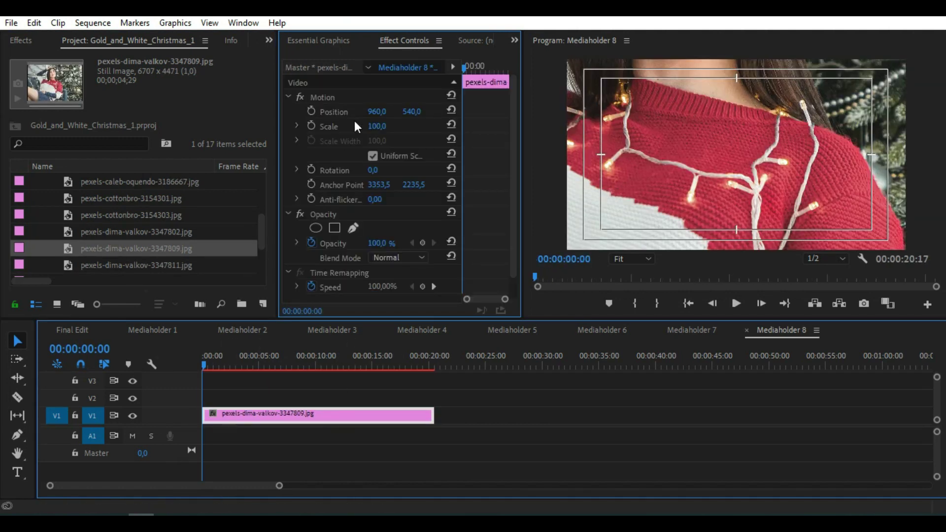
left_click_drag(375, 126, 340, 126)
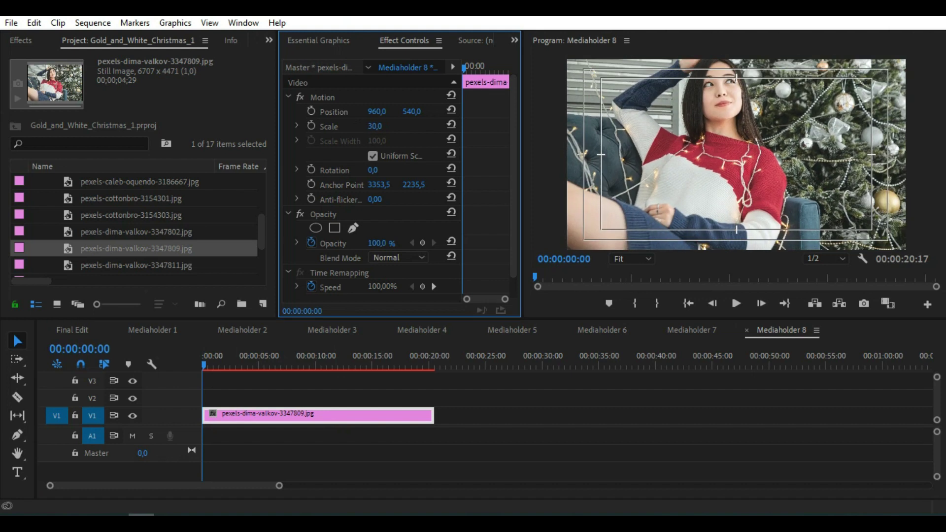
left_click(746, 330)
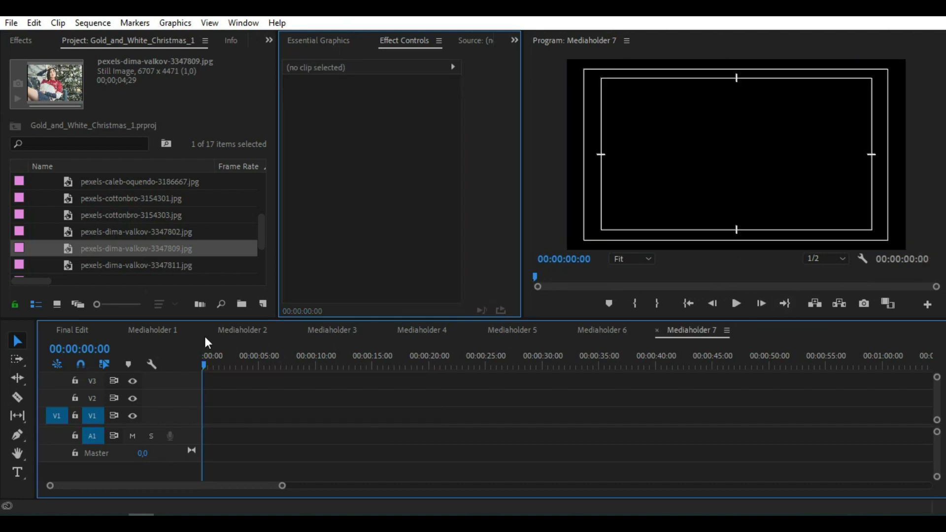
Fill Mediaholder 7 with Pexels photo 3347802 for about 30 seconds, scaled down to fit the frame, and close the sequence
left_click_drag(102, 231, 537, 430)
left_click(373, 418)
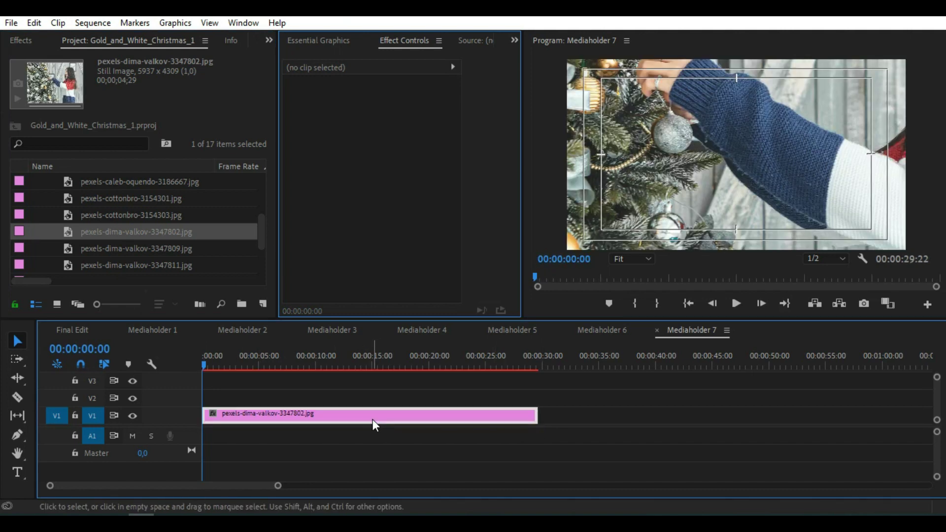
left_click_drag(377, 126, 347, 127)
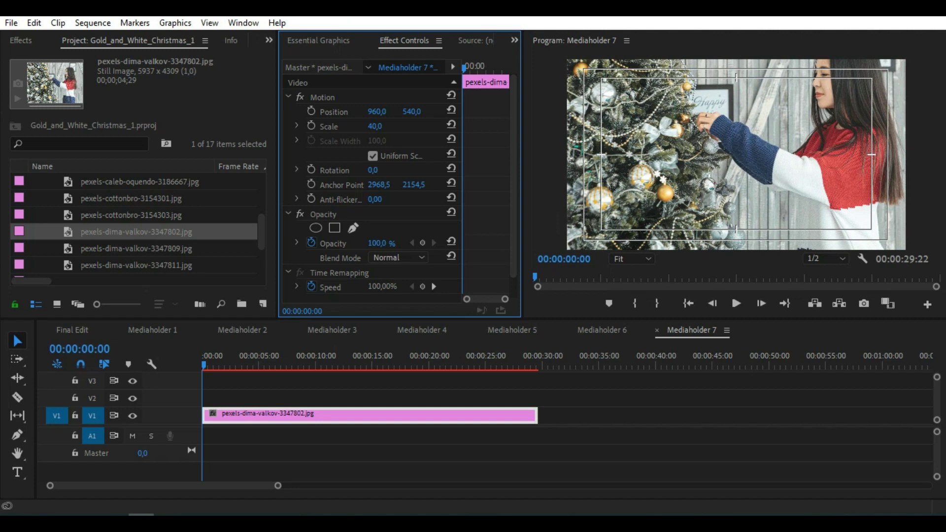
left_click_drag(375, 126, 365, 126)
left_click(657, 331)
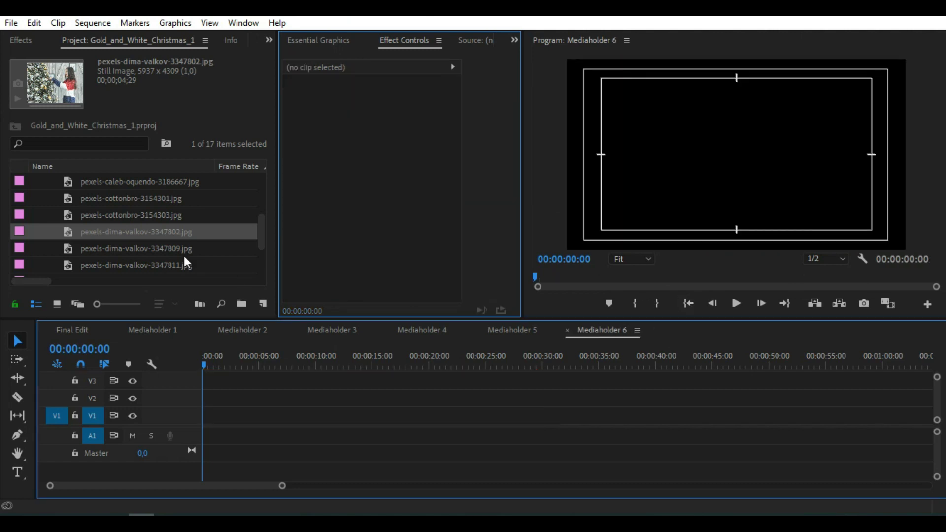
Fill Mediaholder 6 with pexels-cottonbro-3154303.jpg for about 26 seconds at scale 75, and close the sequence
left_click_drag(105, 221, 491, 428)
left_click(419, 417)
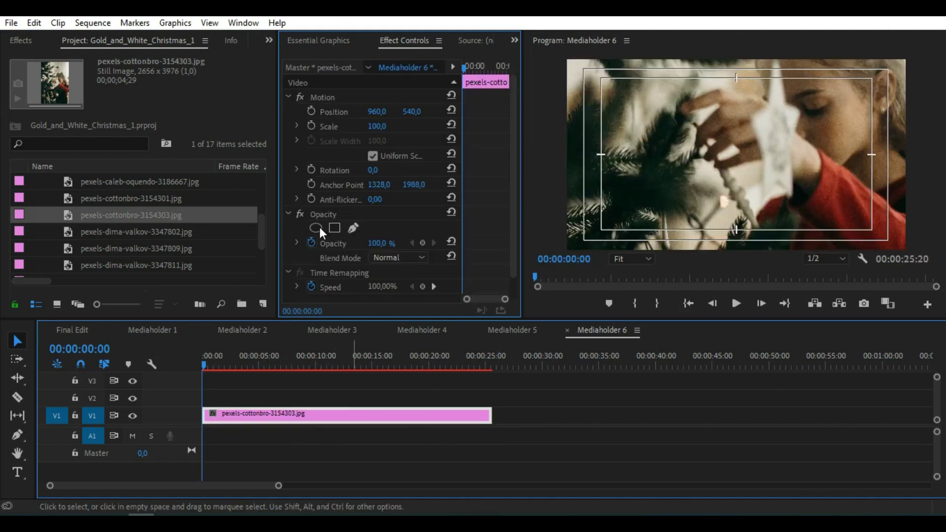
left_click_drag(370, 128, 358, 127)
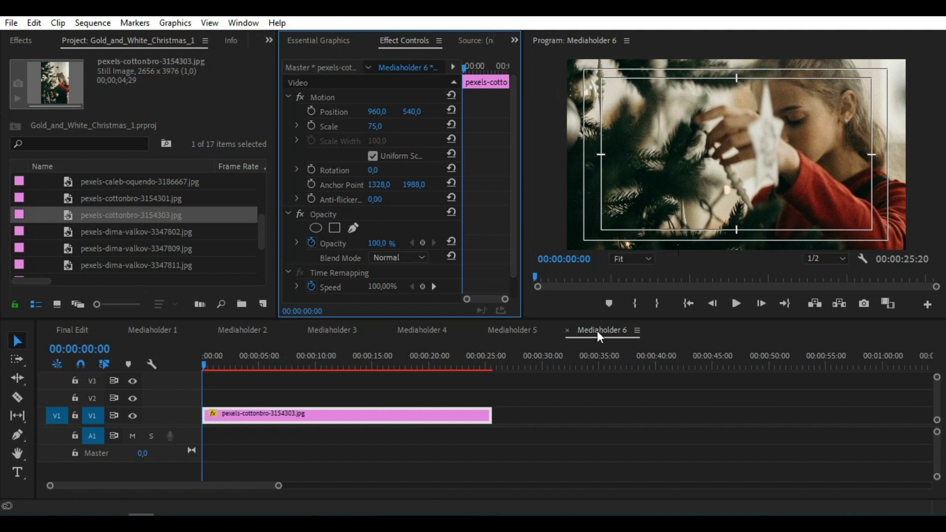
left_click(567, 331)
Fill Mediaholder 5 with pexels-cottonbro-3154301.jpg for about 25 seconds at scale 54, and close the sequence
left_click_drag(95, 201, 486, 423)
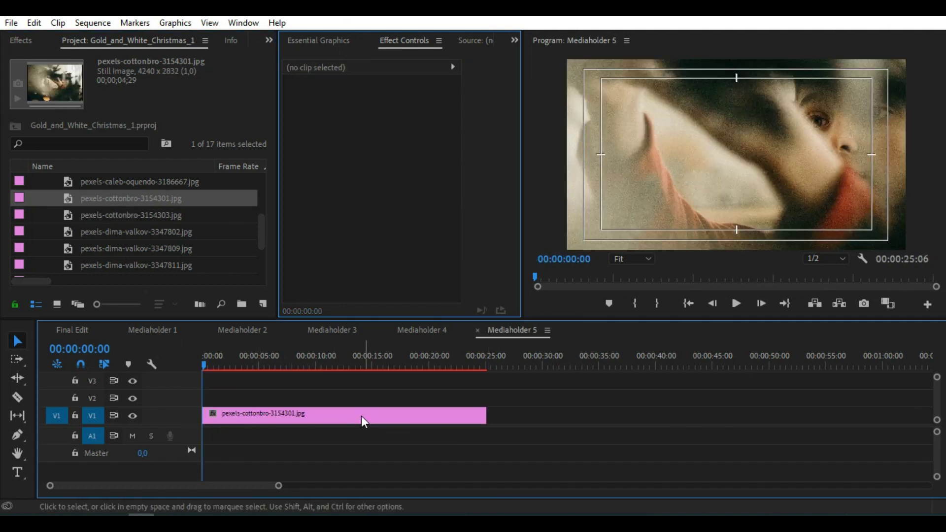
left_click(361, 416)
left_click_drag(375, 126, 353, 127)
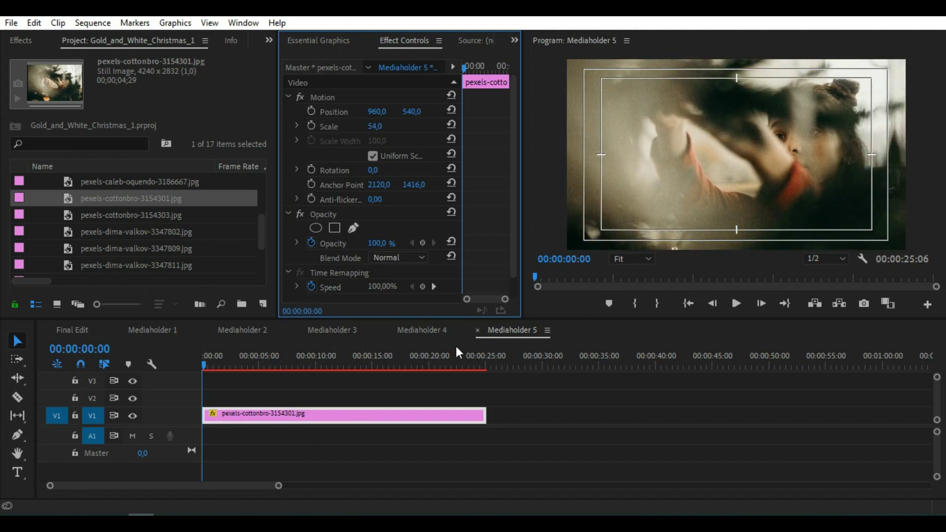
left_click(478, 329)
Fill Mediaholder 4 with Pexels photo 3186667 for about 24 seconds at scale 42, and close the sequence
scroll(99, 235, "up", 3)
left_click_drag(100, 238, 473, 418)
left_click(397, 420)
left_click_drag(374, 126, 363, 126)
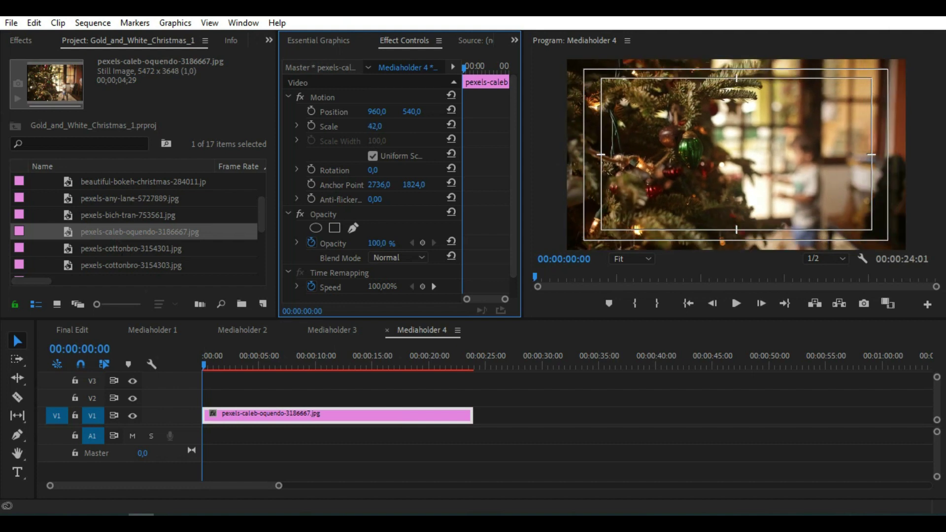
left_click(387, 330)
Fill Mediaholder 3 with Pexels photo 753561 for about 25 seconds at scale 51, and close the sequence
left_click_drag(114, 215, 481, 416)
left_click(436, 413)
left_click_drag(374, 127, 350, 127)
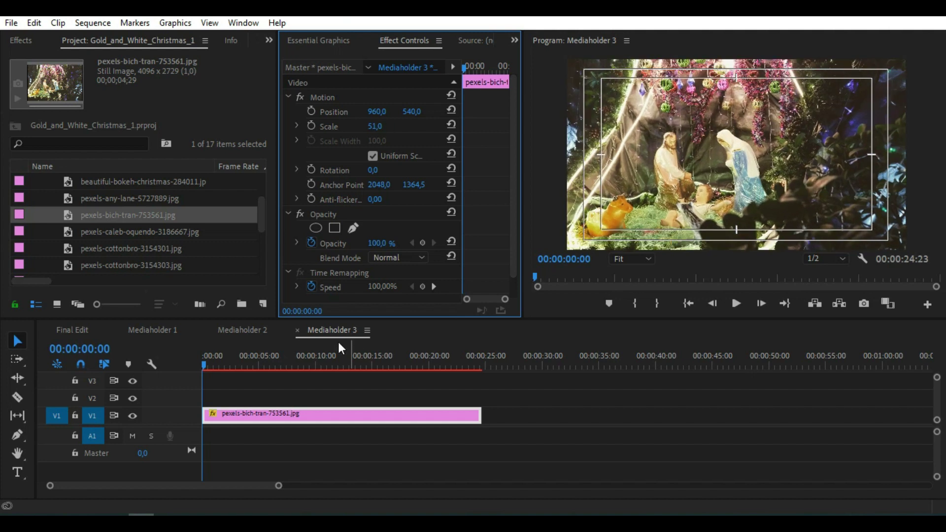
left_click(298, 330)
Fill Mediaholder 2 with Pexels photo 5727889 for about 24 seconds at scale 36, and close the sequence
scroll(148, 212, "up", 1)
left_click_drag(127, 235, 189, 420)
left_click_drag(257, 416, 471, 425)
left_click(405, 417)
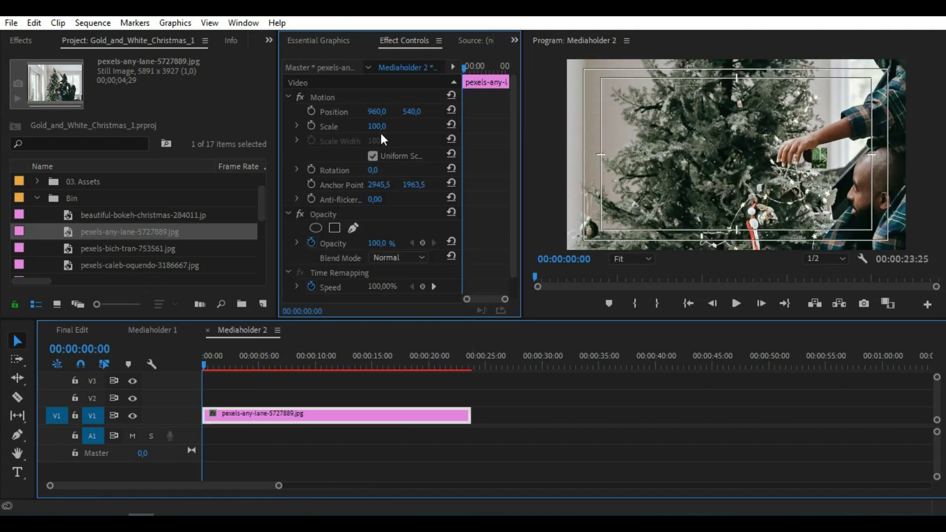
left_click_drag(375, 127, 350, 126)
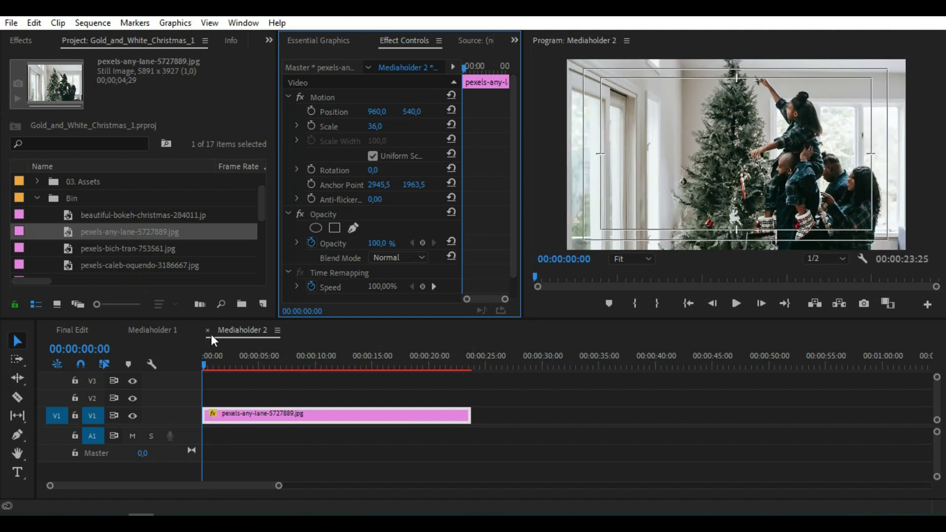
left_click(207, 330)
Fill Mediaholder 1 with the beautiful-bokeh-christmas-284011 photo for about 25 seconds at scale 37, and close the sequence
left_click_drag(116, 215, 197, 417)
left_click_drag(258, 415, 486, 415)
left_click(431, 414)
mouse_move(388, 131)
left_mouse_down()
mouse_move(357, 131)
mouse_move(387, 127)
left_mouse_up()
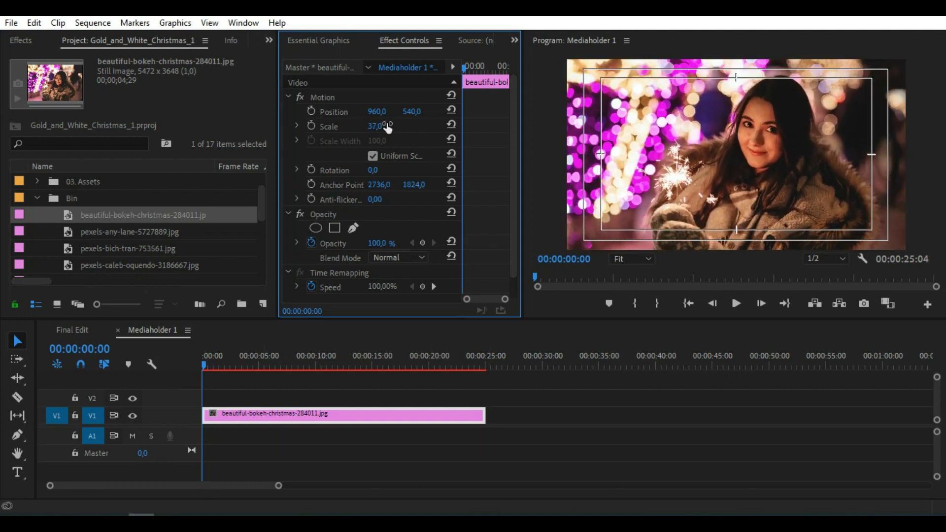
left_click(123, 332)
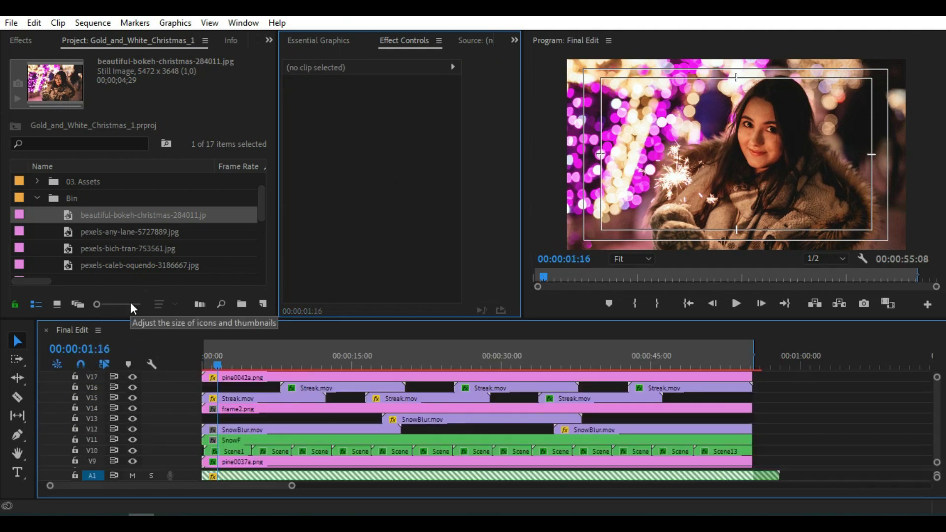
Collapse the imported photos bin and expand the Text bin inside 01. Edit Placeholders
left_click(37, 198)
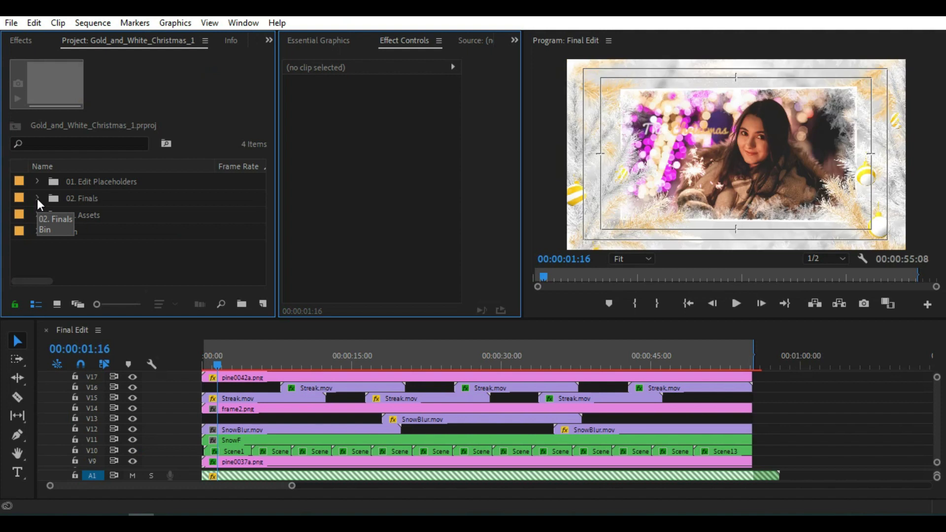
left_click(102, 185)
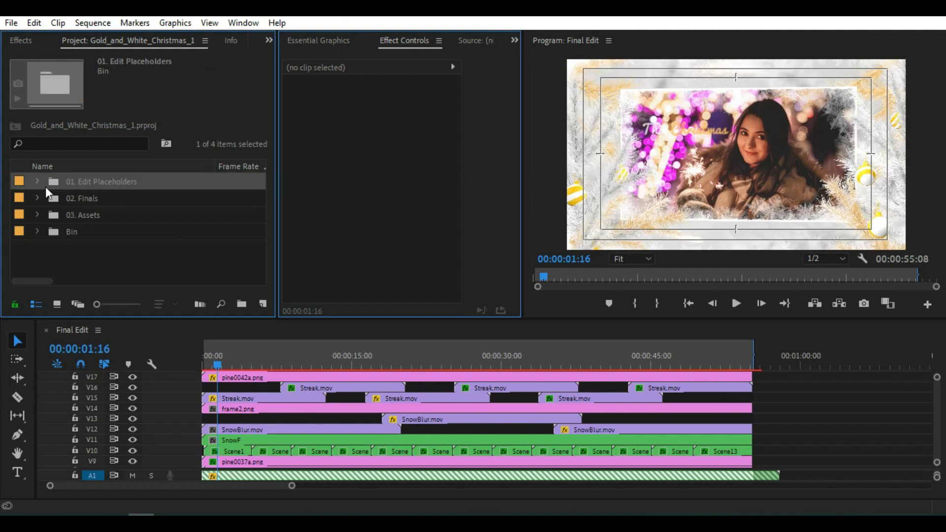
left_click(39, 185)
left_click(90, 248)
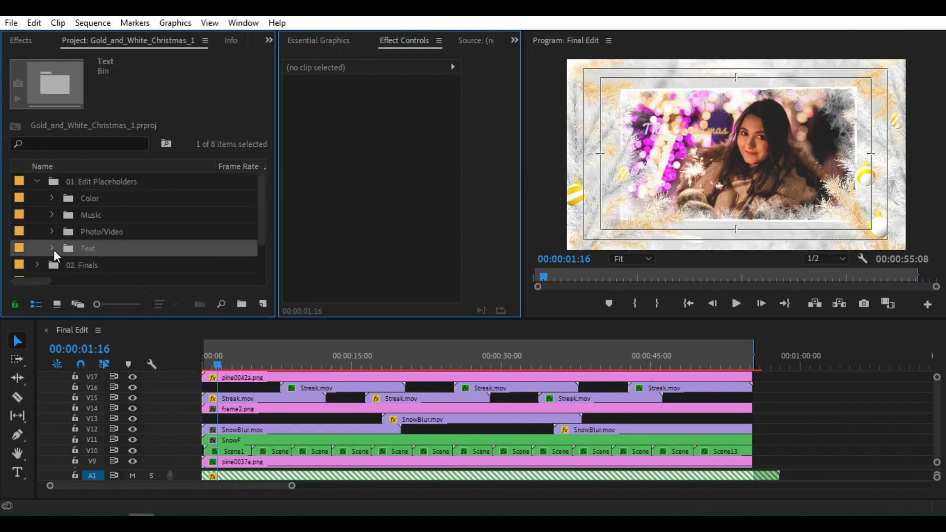
left_click(51, 248)
Look through the text placeholder sequences in the Text bin and open Textholder_01
scroll(98, 230, "down", 4)
scroll(120, 216, "down", 2)
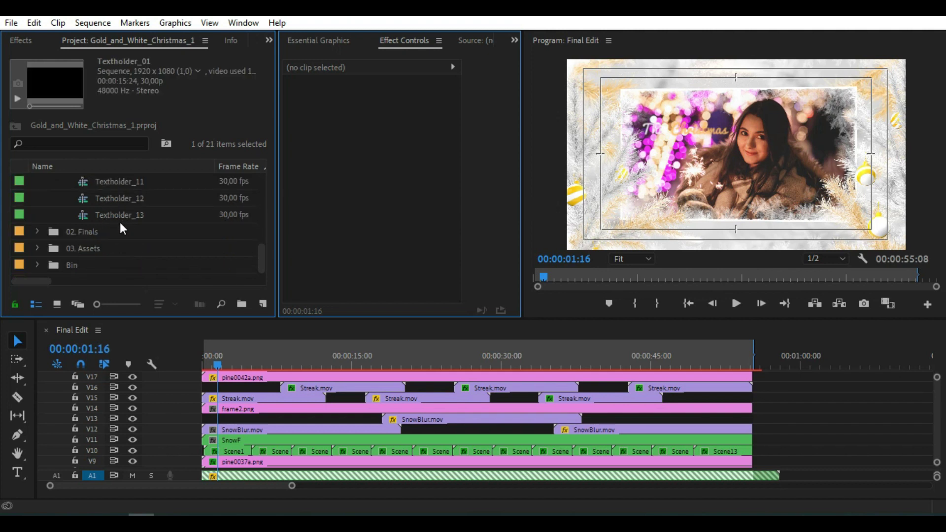
left_click(134, 219, "shift")
scroll(133, 217, "up", 5)
left_click(117, 213)
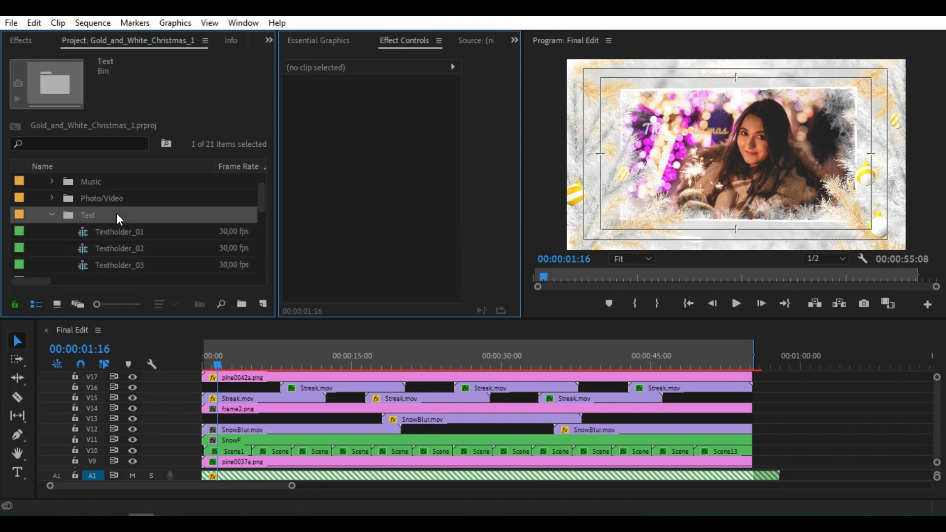
double_click(112, 230)
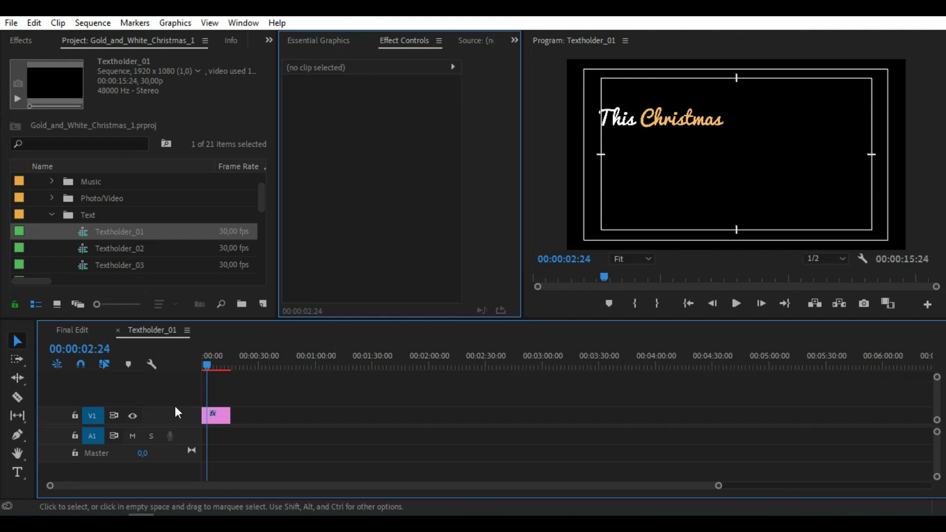
Select the whole "This Christmas" title with the Type tool, and close the Textholder_01 sequence
left_click(17, 472)
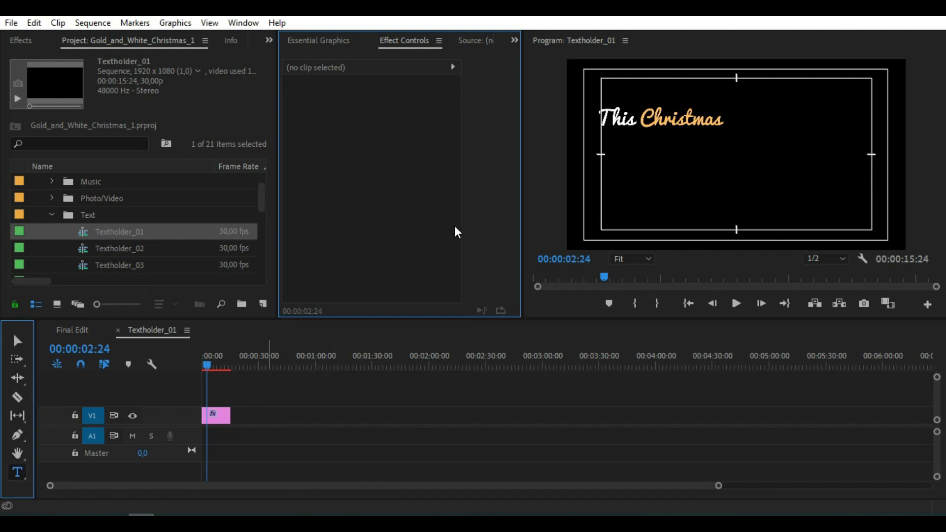
left_click(695, 119)
key("ctrl+a")
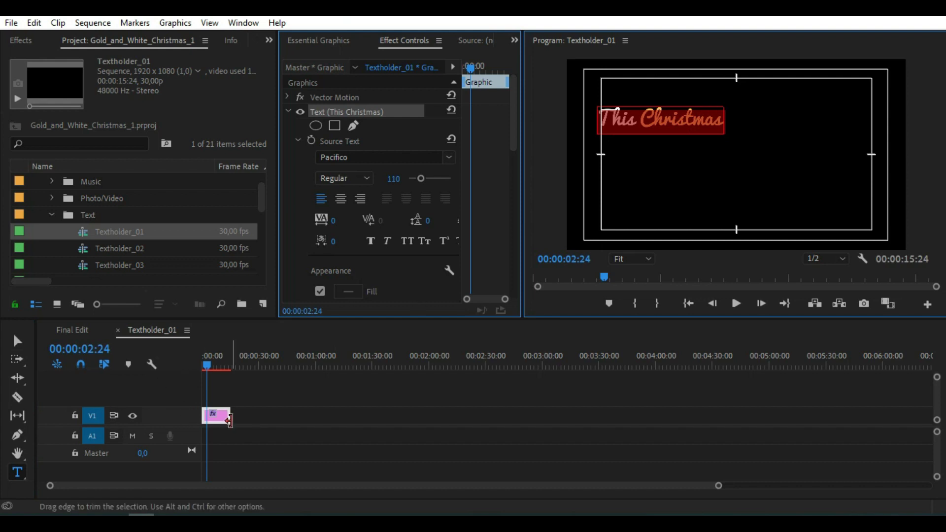
left_click(18, 341)
left_click(118, 330)
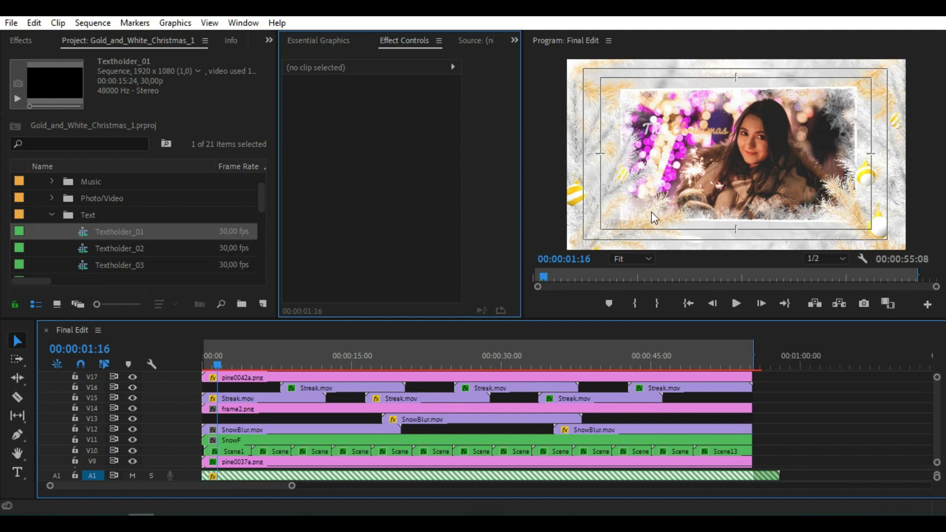
Collapse the Text and 01. Edit Placeholders bins and make the Final Edit timeline active
left_click(53, 216)
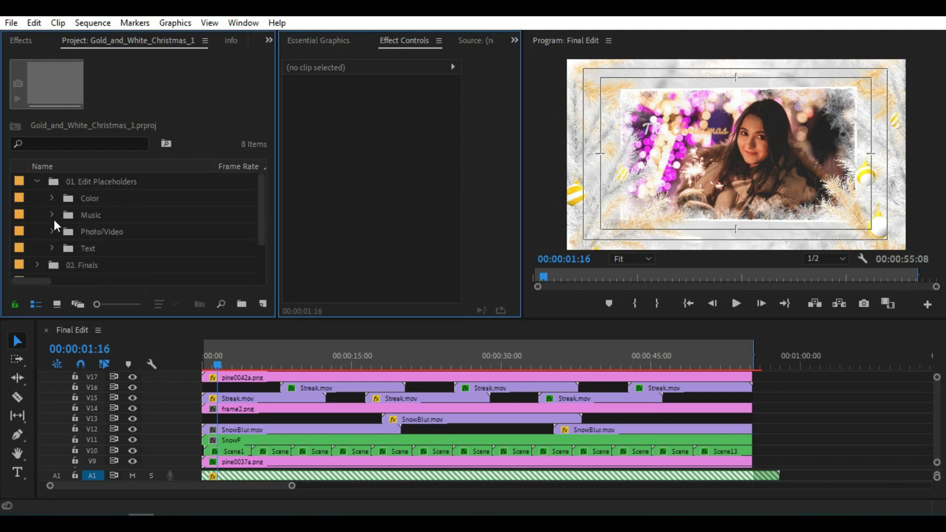
left_click(37, 183)
left_click(260, 329)
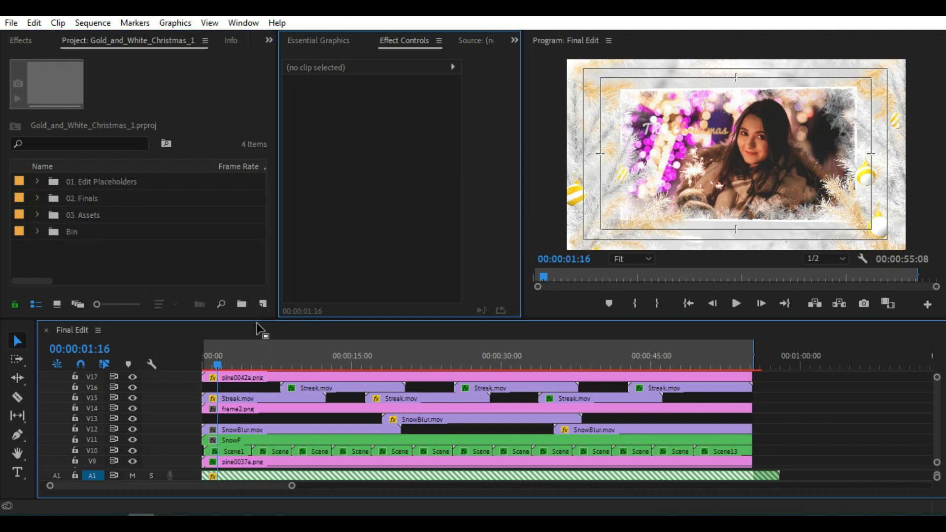
Open the media export settings for the Final Edit sequence
left_click(99, 25)
mouse_move(11, 23)
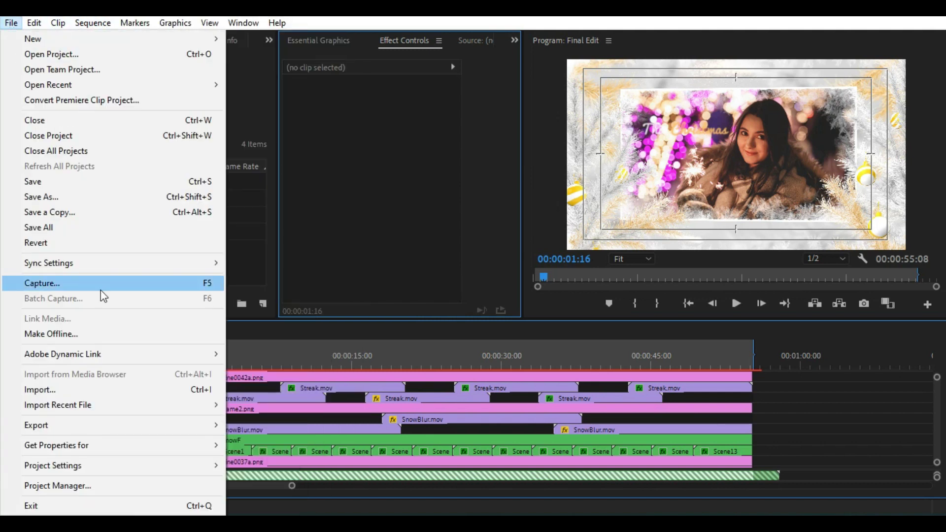
mouse_move(111, 426)
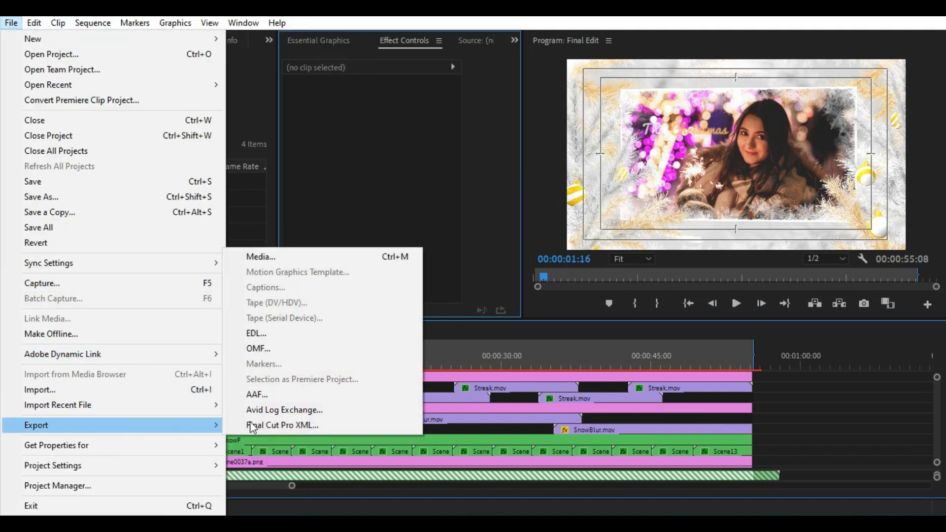
left_click(312, 259)
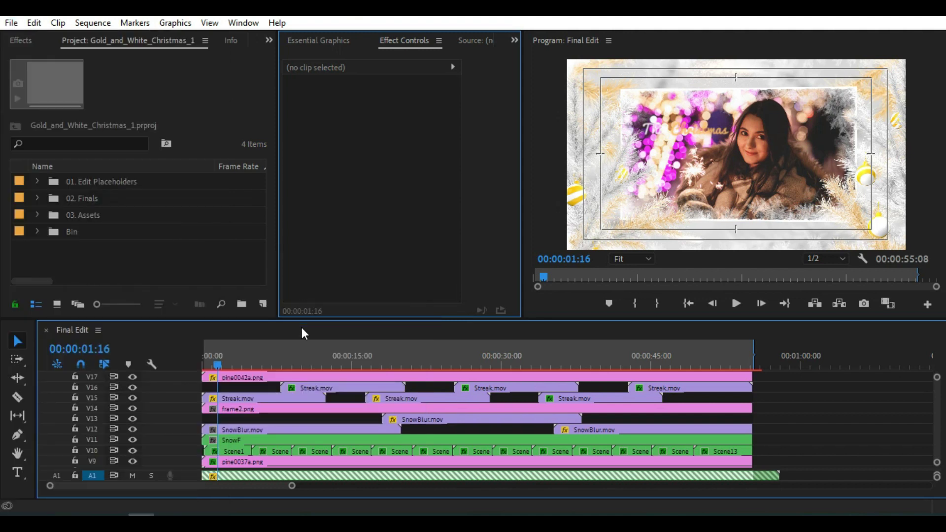